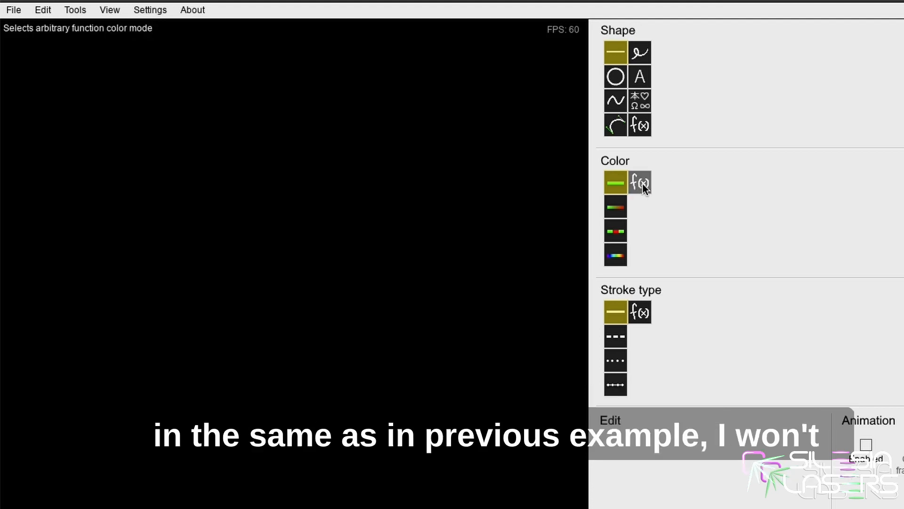
- Draw a nearly horizontal white line across the upper canvas in solid colour mode and switch the preview to combined 3D and 2D
click(642, 188)
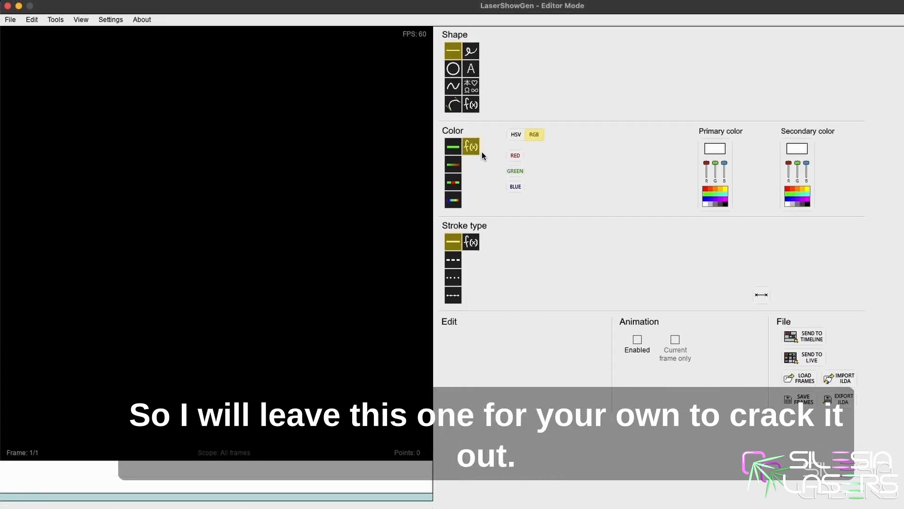
click(453, 146)
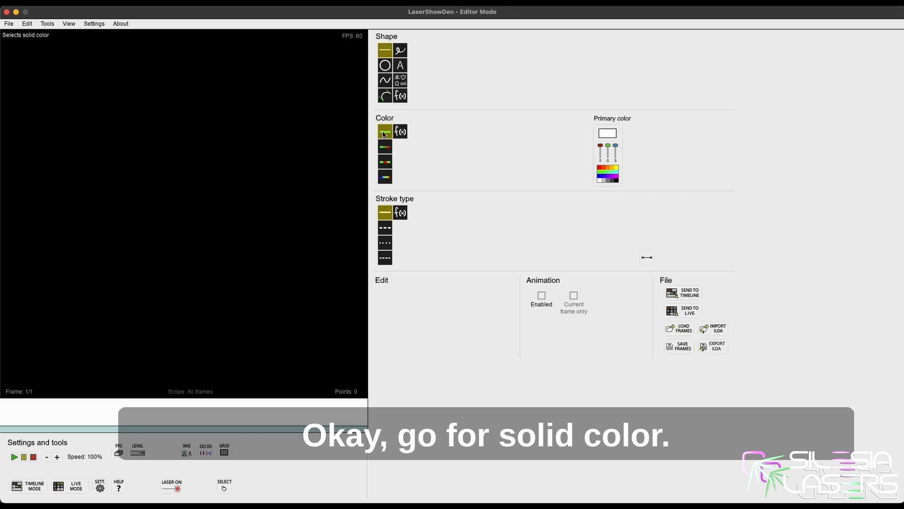
drag(67, 123, 294, 115)
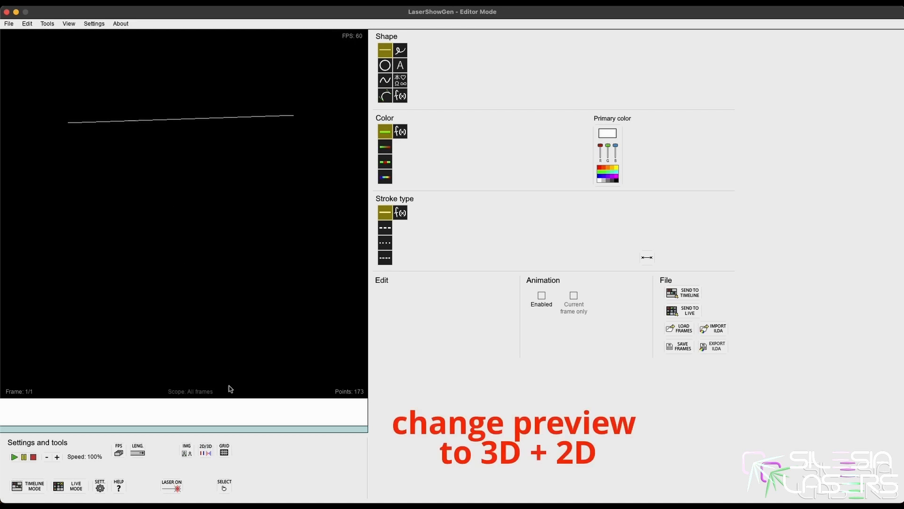
click(206, 453)
click(206, 453)
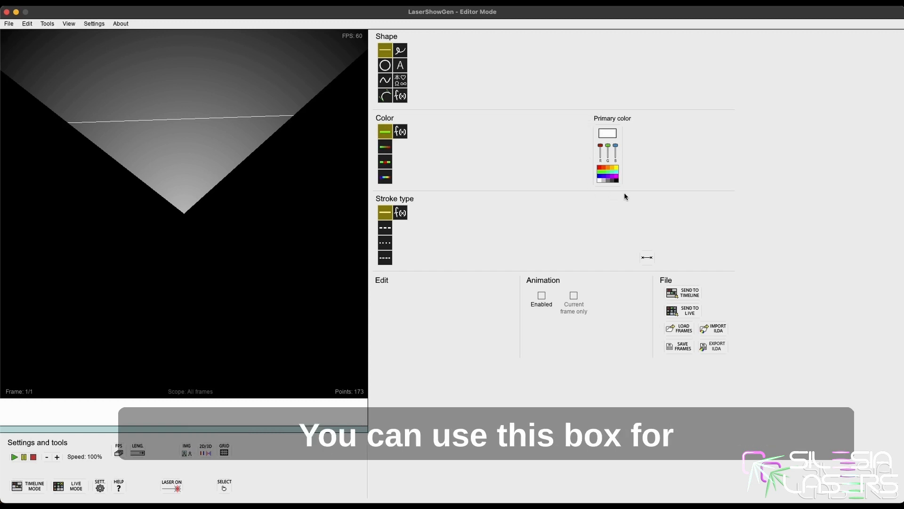
- Try several preset primary colours, choose light green, and draw a nearly vertical line along the canvas's left side
click(607, 167)
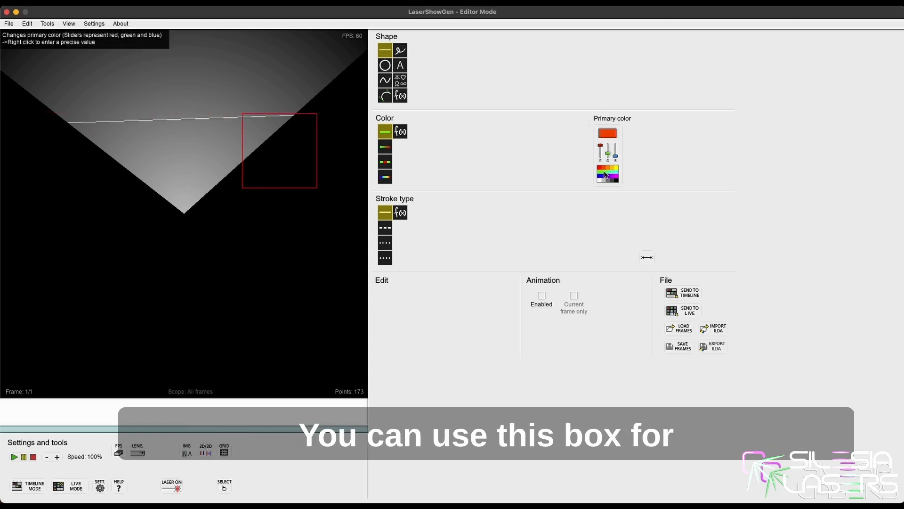
click(614, 168)
click(617, 170)
click(618, 174)
click(617, 178)
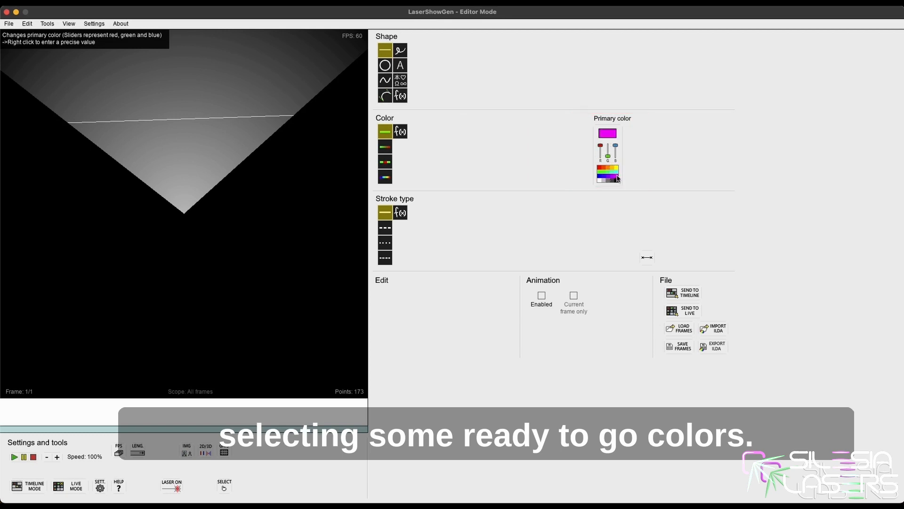
click(608, 173)
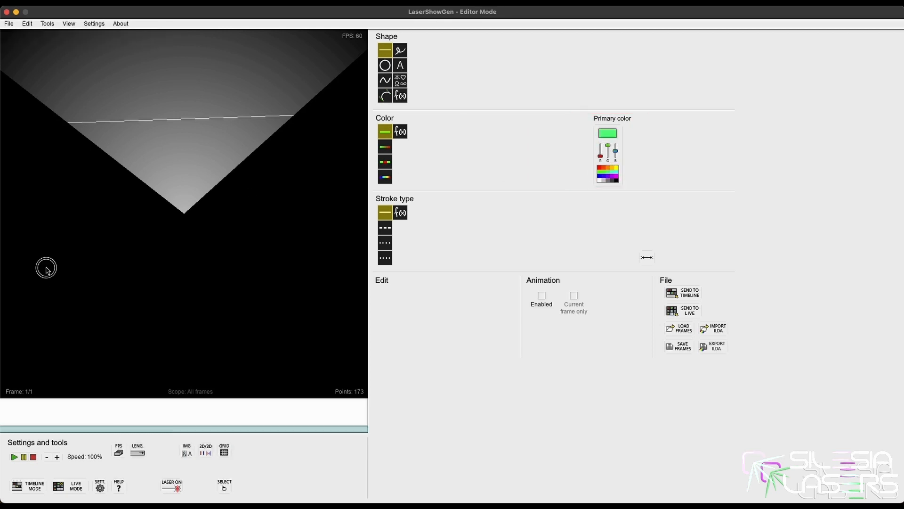
drag(43, 274, 42, 169)
- Draw a steep yellow line on the canvas's right side and a nearly horizontal magenta line across its lower part
click(617, 168)
drag(277, 174, 294, 258)
click(617, 178)
drag(113, 325, 262, 319)
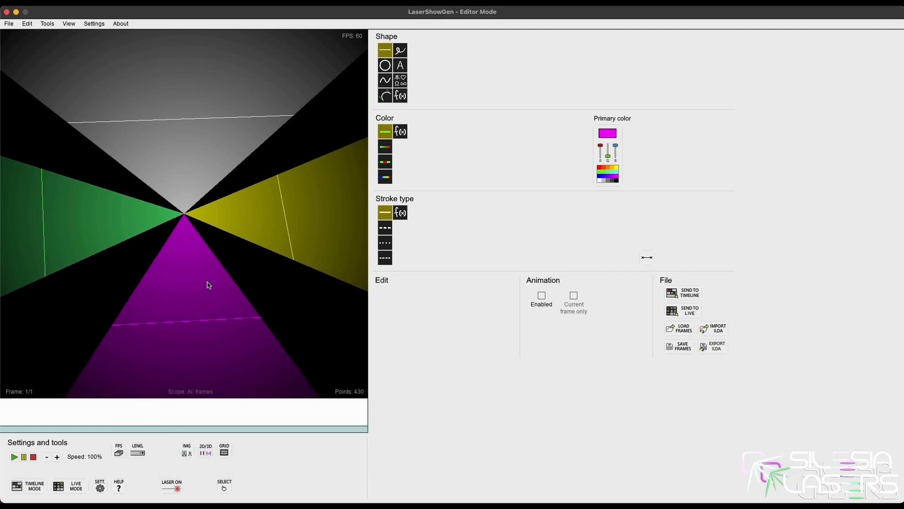
- Select all the lines on the canvas and delete them
key(ctrl+a)
right_click(204, 260)
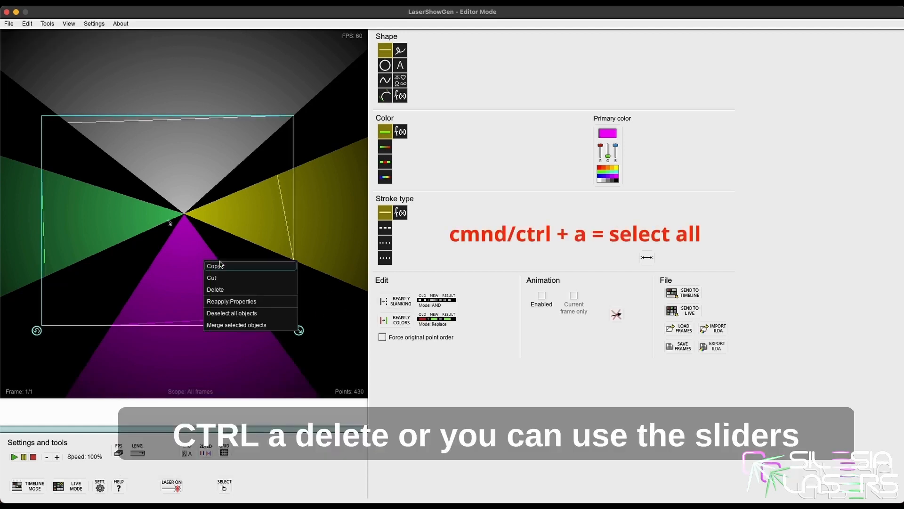
click(235, 291)
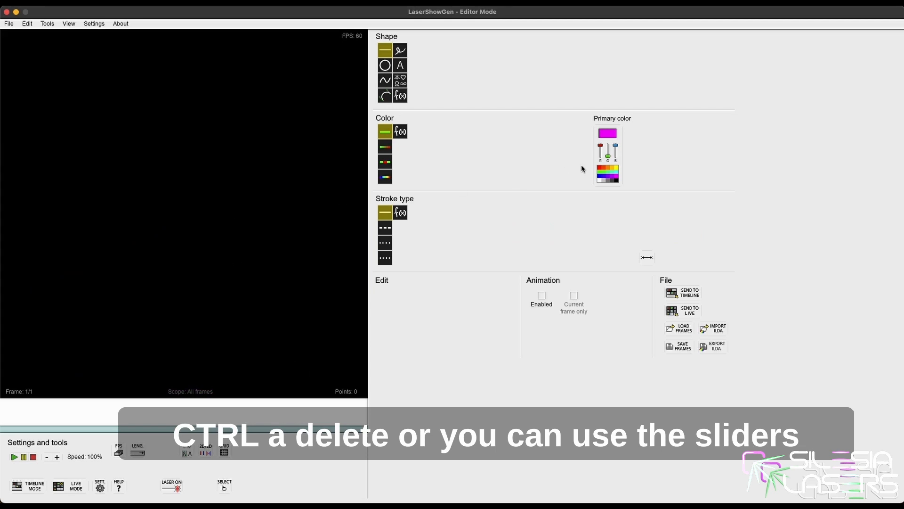
- Mix a custom teal primary colour from the RGB components, with red at minimum and both green and blue high
drag(600, 145, 615, 155)
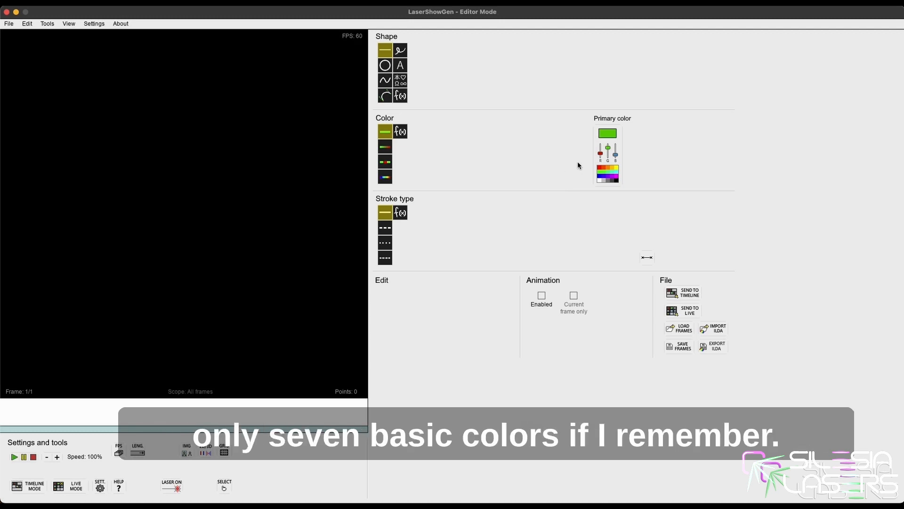
click(615, 155)
drag(608, 147, 608, 147)
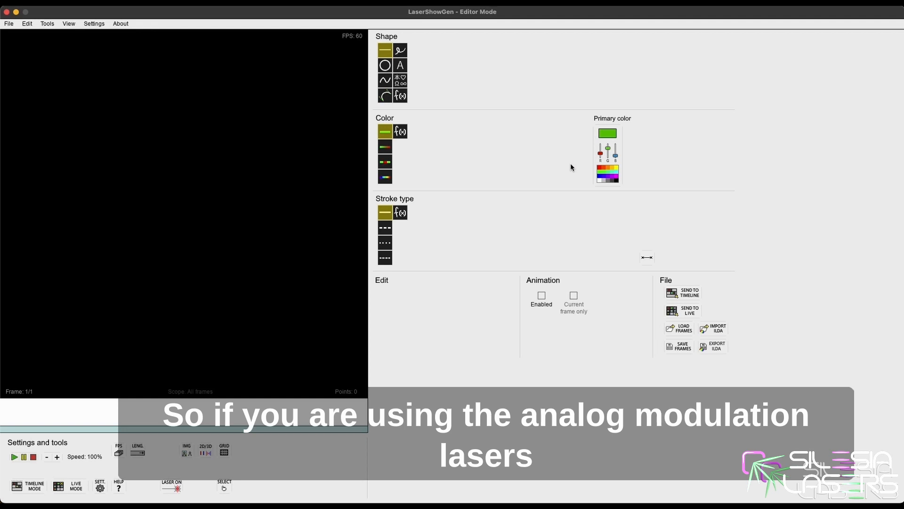
drag(617, 154, 616, 148)
click(600, 156)
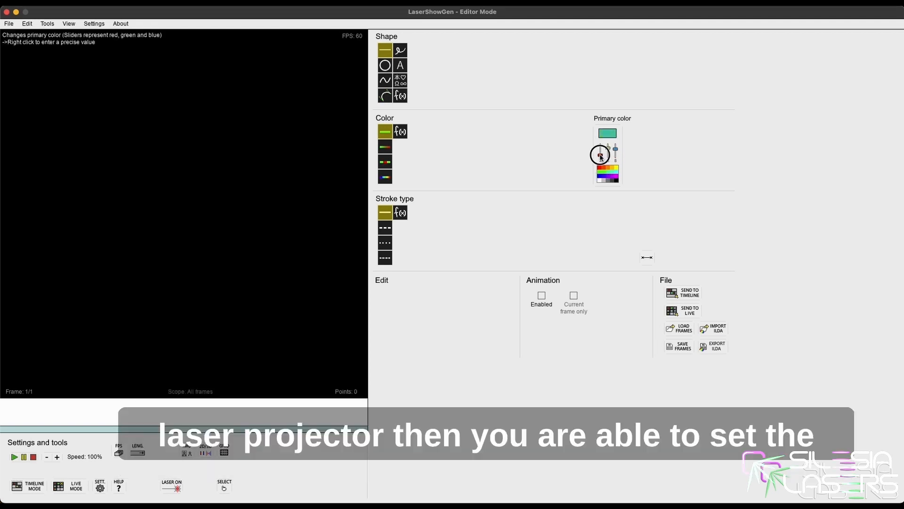
click(609, 148)
click(617, 149)
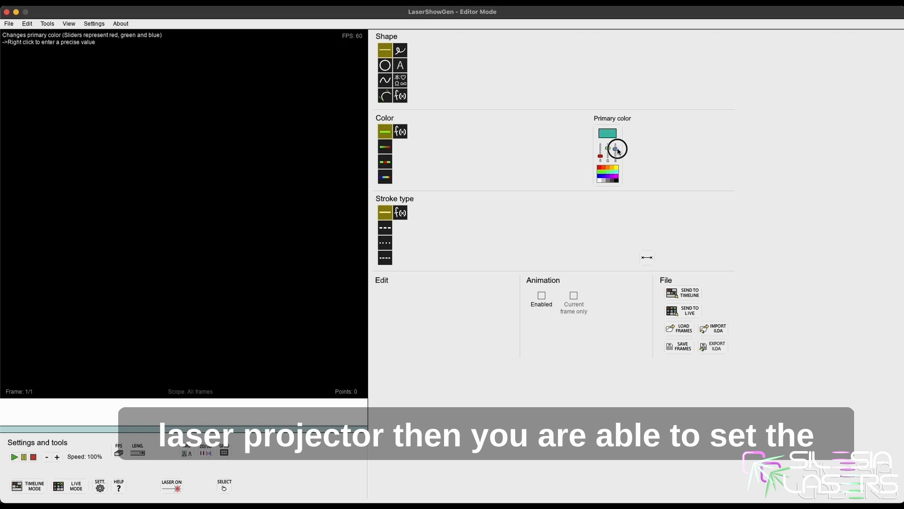
click(609, 150)
drag(610, 152, 609, 146)
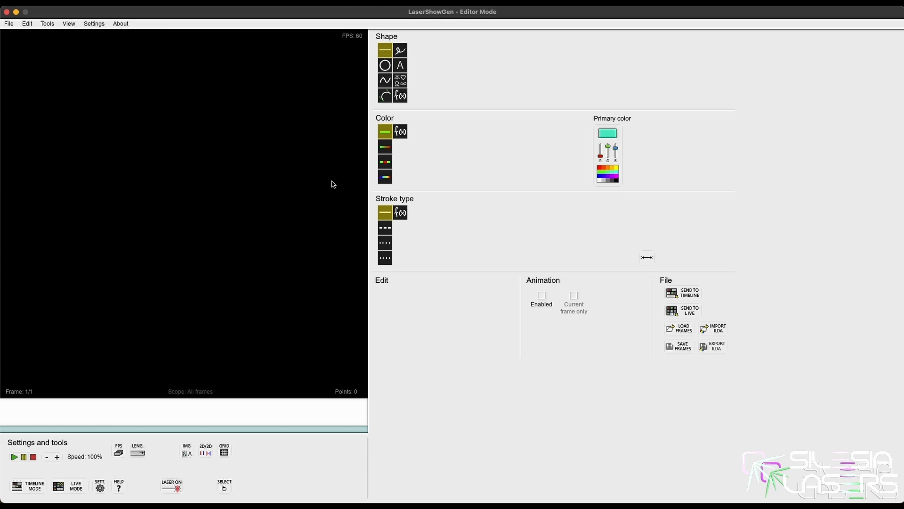
- Draw three teal lines: a steep one at the left, a short one across the top, and a diagonal at the right
drag(92, 150, 85, 278)
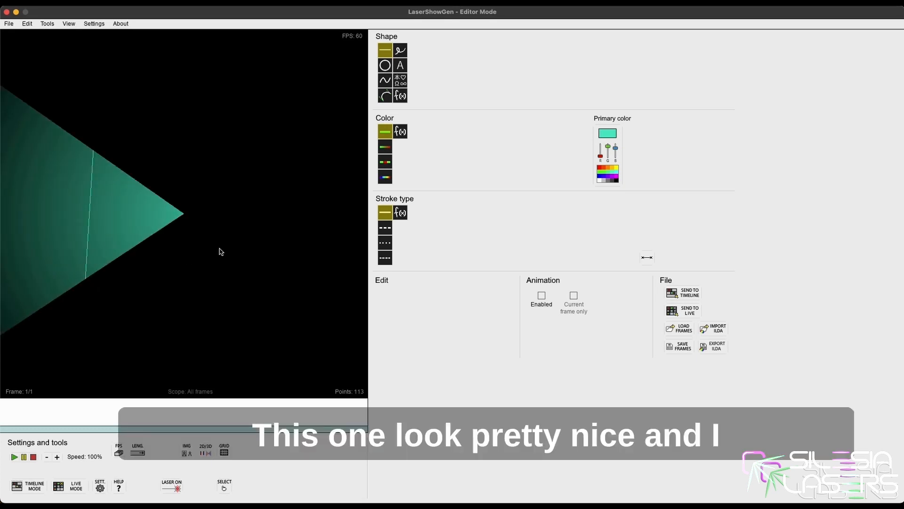
drag(146, 121, 253, 117)
mouse_move(336, 289)
mouse_down()
mouse_move(294, 229)
mouse_move(259, 146)
mouse_up()
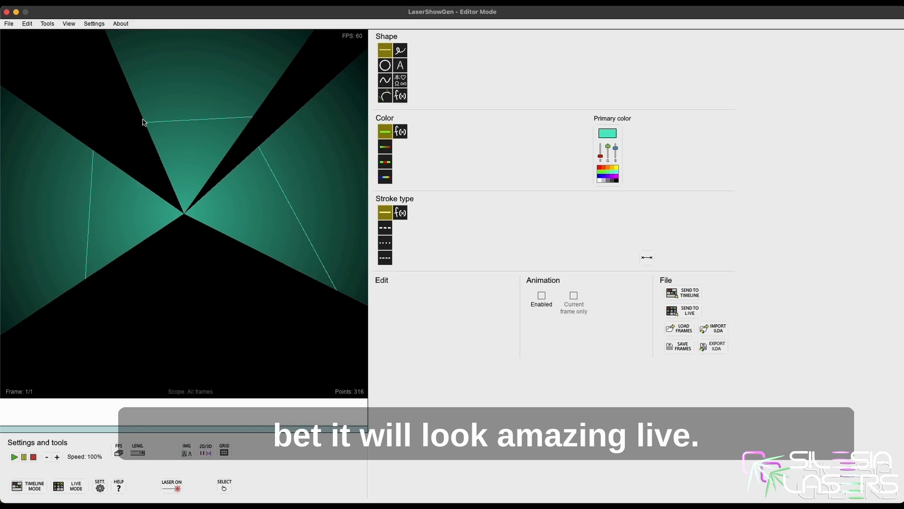
- Delete all three teal lines from the canvas
key(ctrl+a)
right_click(247, 185)
click(262, 214)
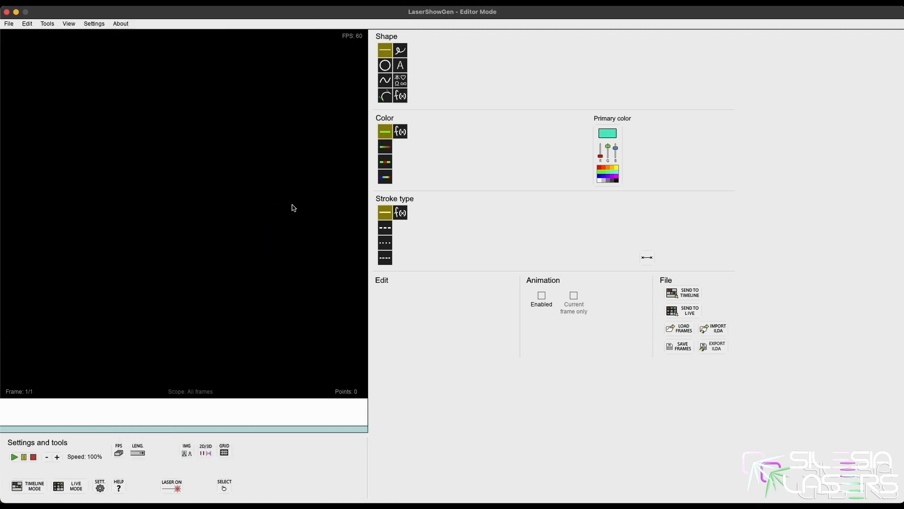
- Switch to gradient colour mode with red primary and yellow secondary, and draw a wide horizontal line across the upper canvas
click(385, 148)
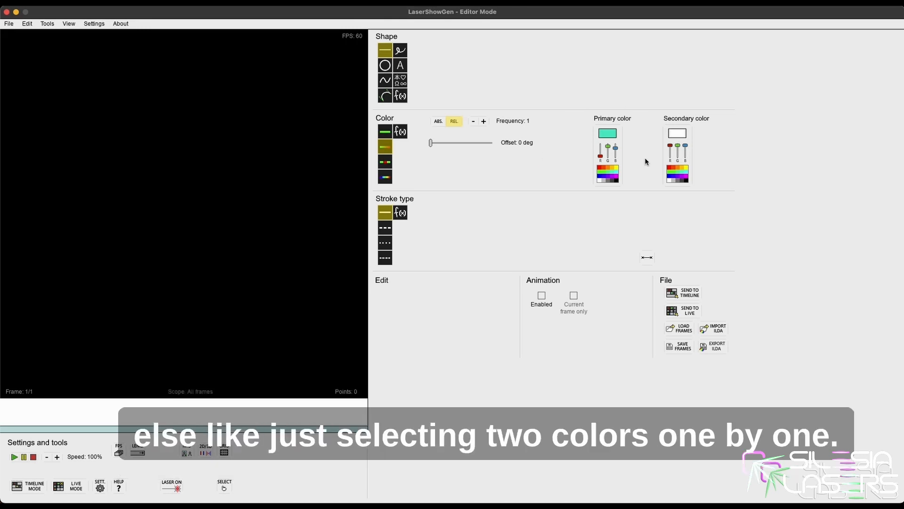
click(601, 169)
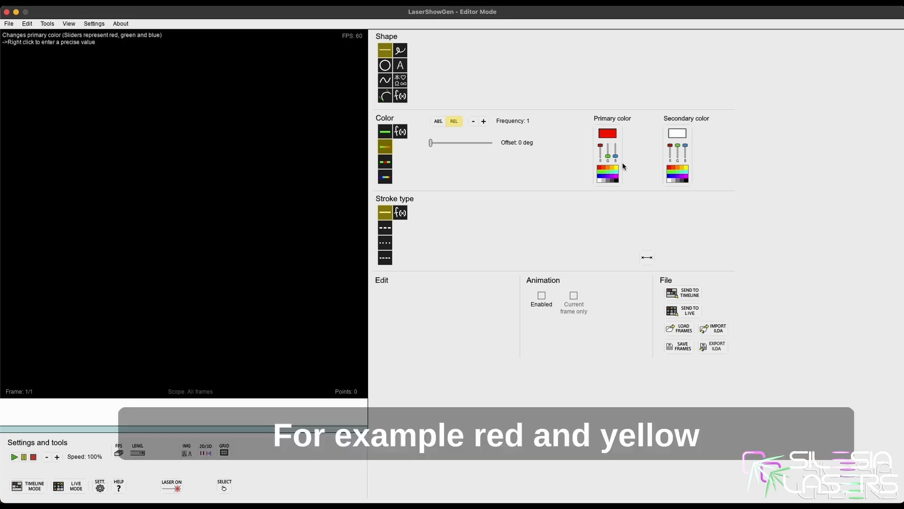
click(681, 167)
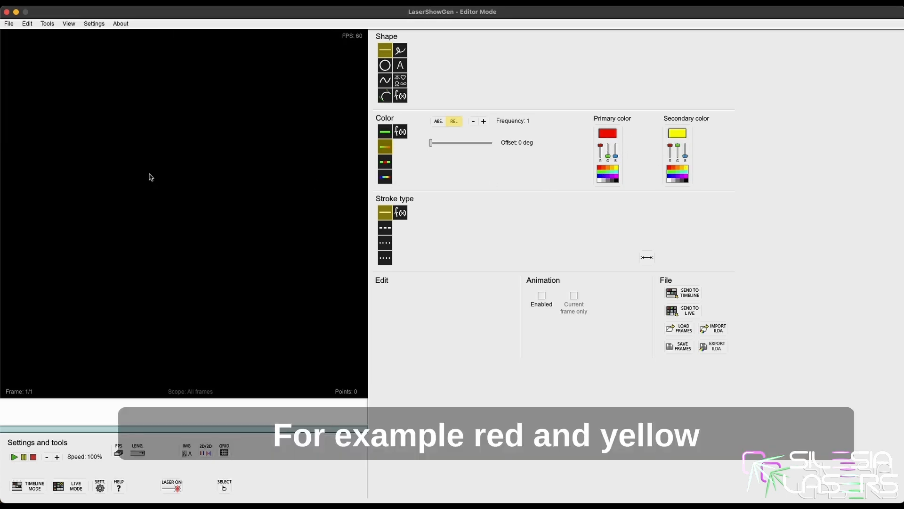
drag(30, 132, 328, 133)
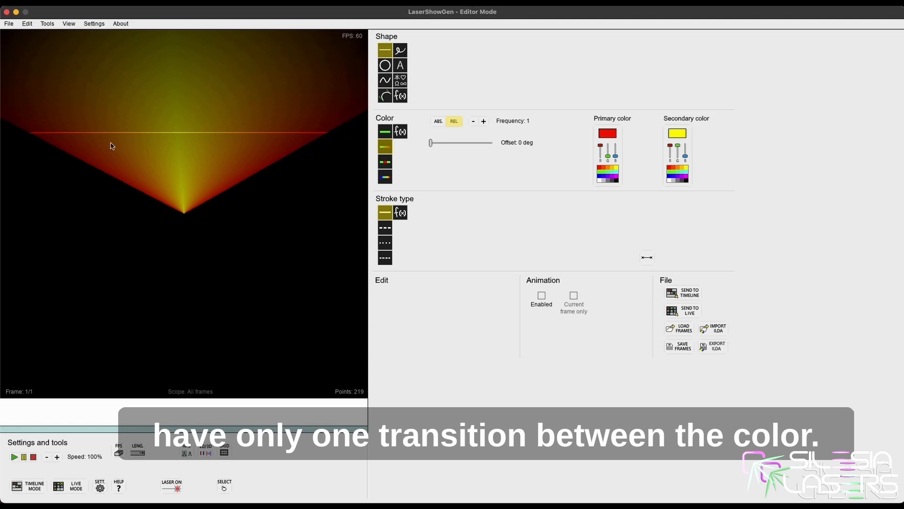
- Try wide gradient lines across the lower canvas at frequency 2 and frequency 1.50, undoing each one
click(484, 122)
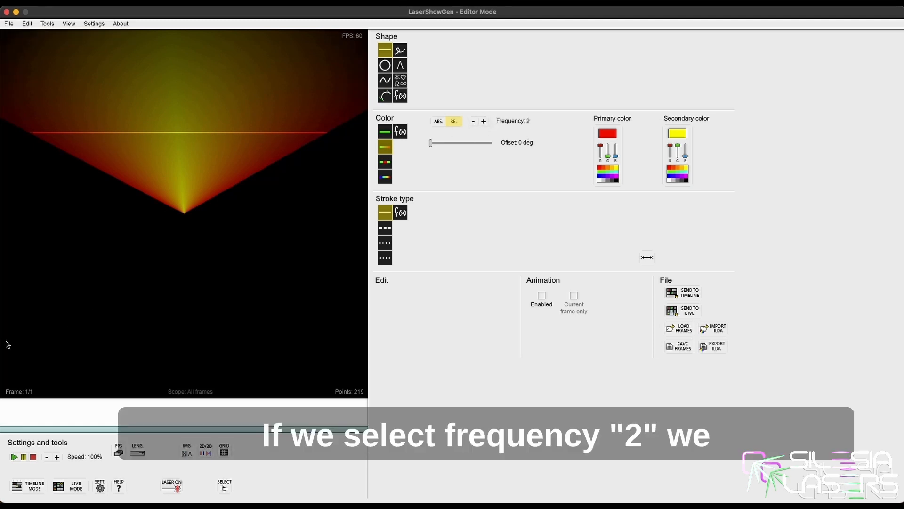
drag(7, 321, 360, 318)
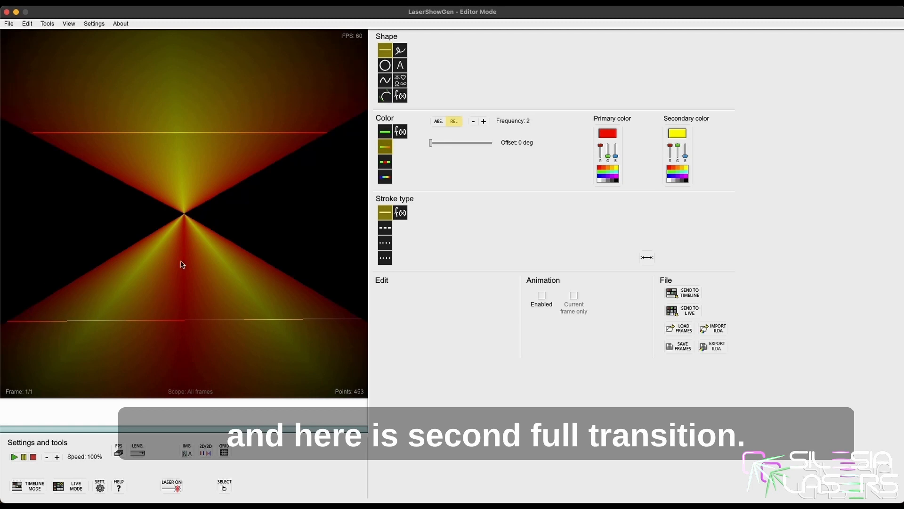
key(super+z)
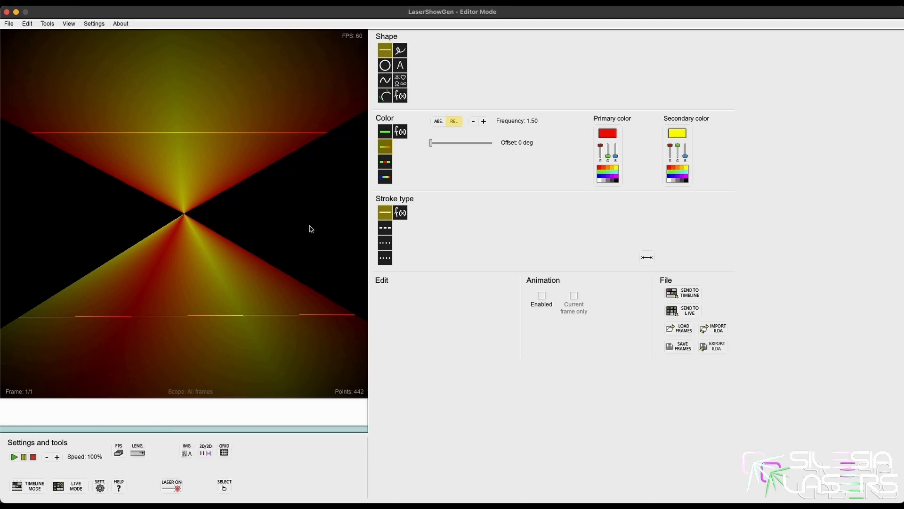
key(super+z)
- Set the gradient to frequency 2 and offset 180 deg, and draw a wide horizontal line across the lower canvas
click(484, 121)
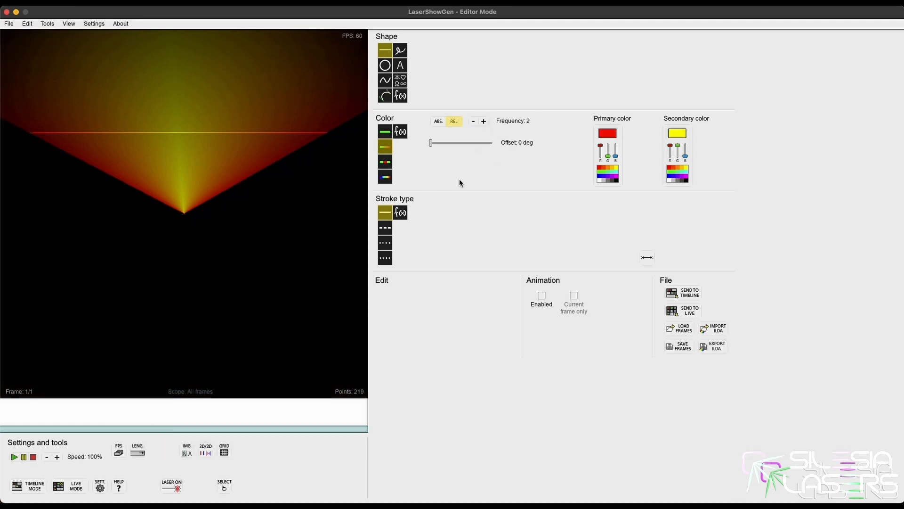
drag(454, 142, 459, 142)
drag(15, 321, 355, 321)
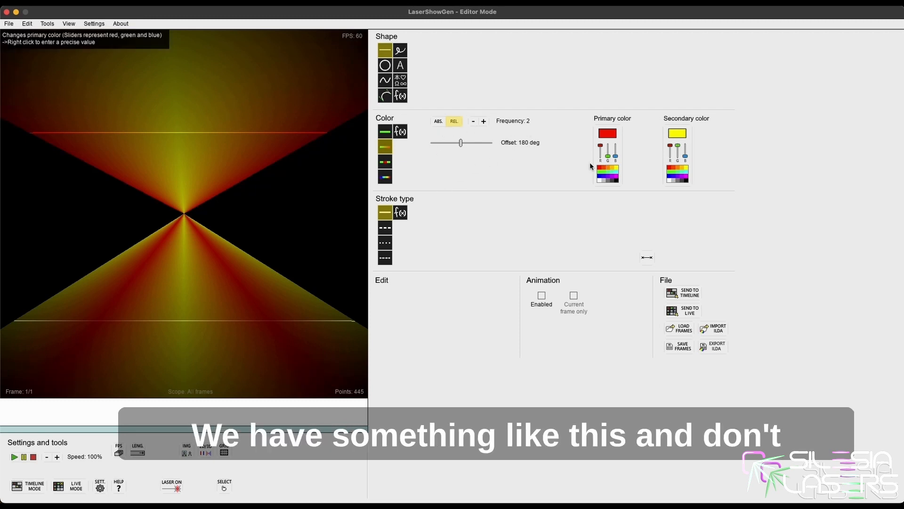
- Select both gradient lines and delete them
click(270, 321)
shift+click(257, 133)
right_click(254, 171)
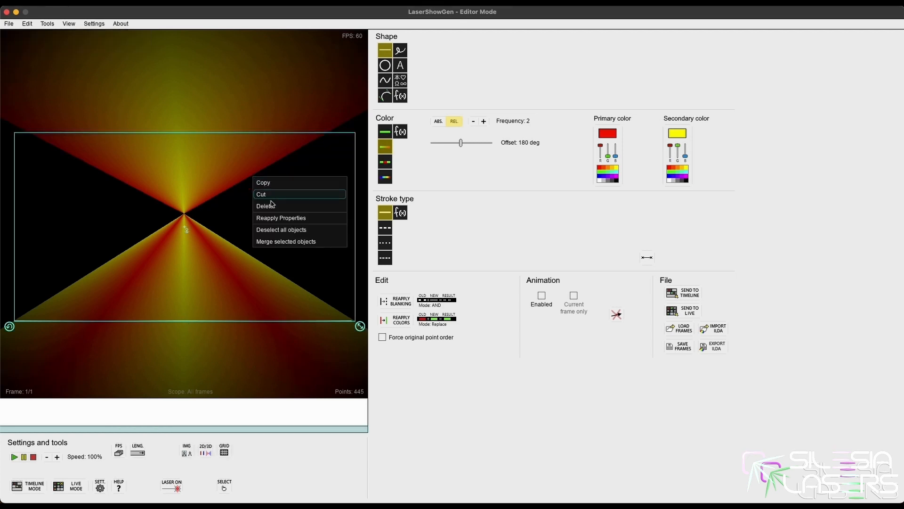
click(257, 208)
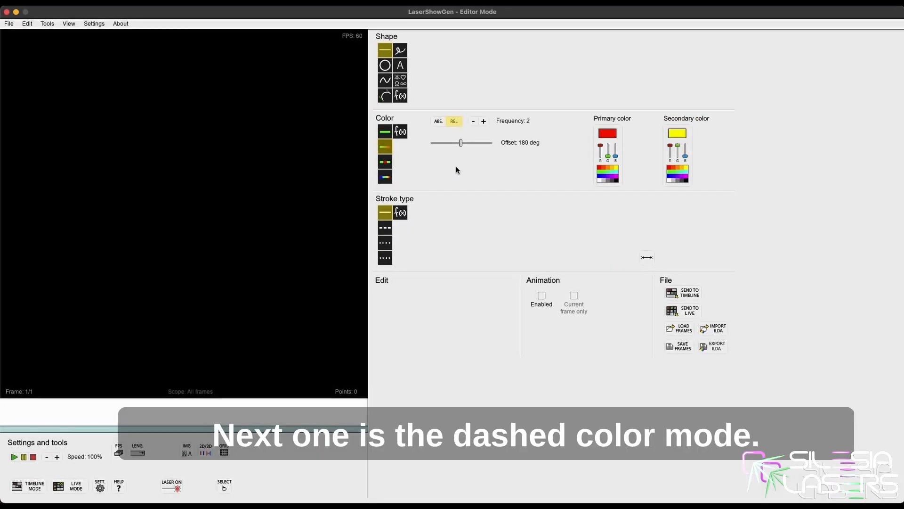
- Switch to dashed colour mode and draw a wide red and yellow horizontal line across the upper canvas
click(385, 164)
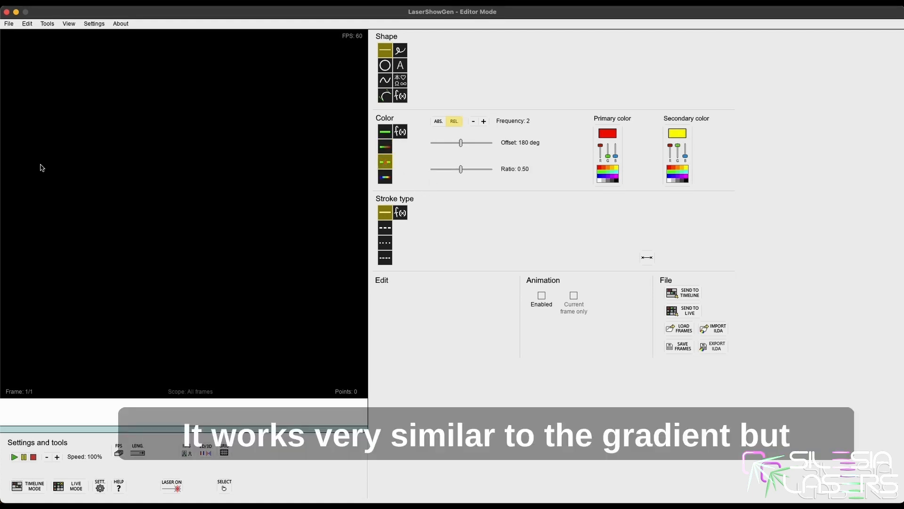
drag(41, 164, 339, 163)
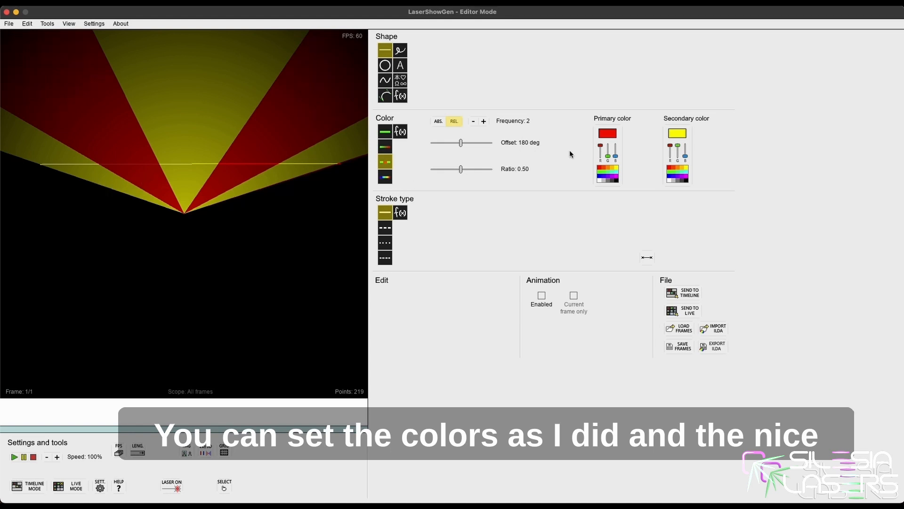
- Set the secondary colour to black, try a wide dashed line across the lower canvas, and undo that line
click(685, 181)
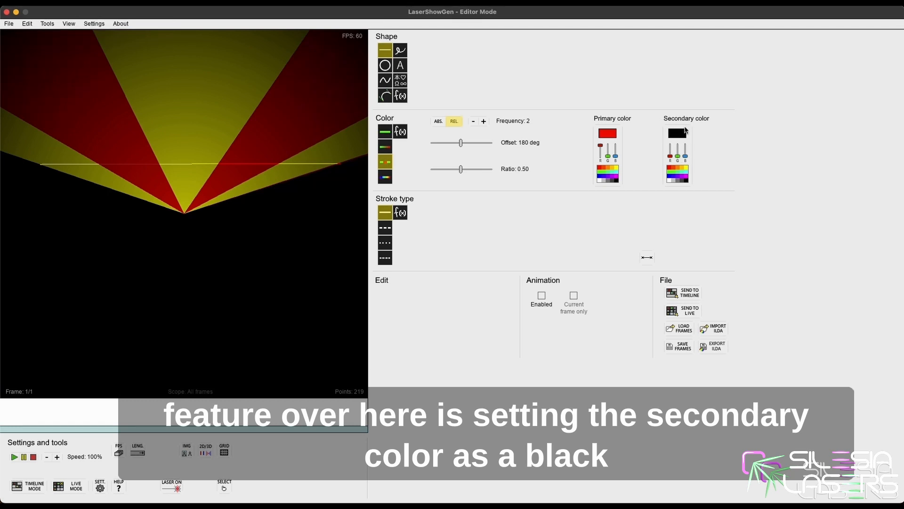
drag(24, 302, 361, 303)
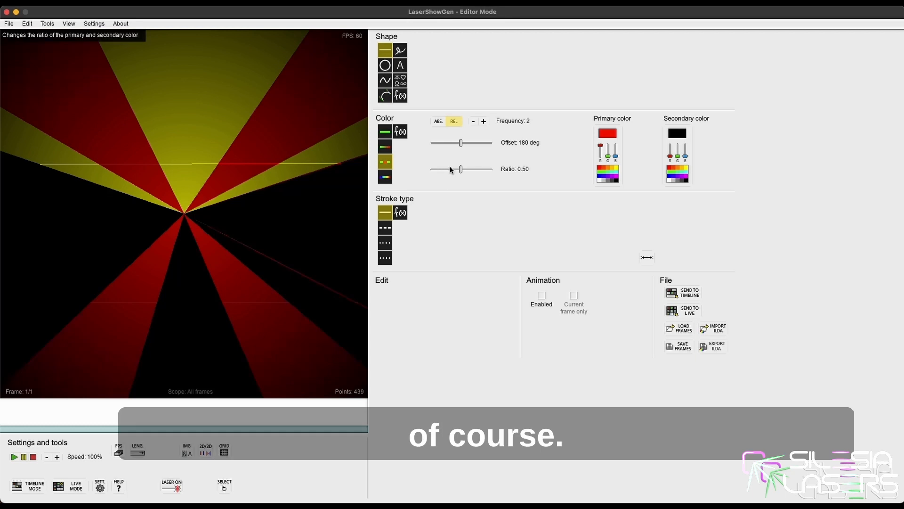
key(super+z)
- Set the dashed colour's offset to 0 deg and draw a wide red and black horizontal line across the lower canvas
drag(460, 144, 400, 145)
drag(13, 331, 358, 331)
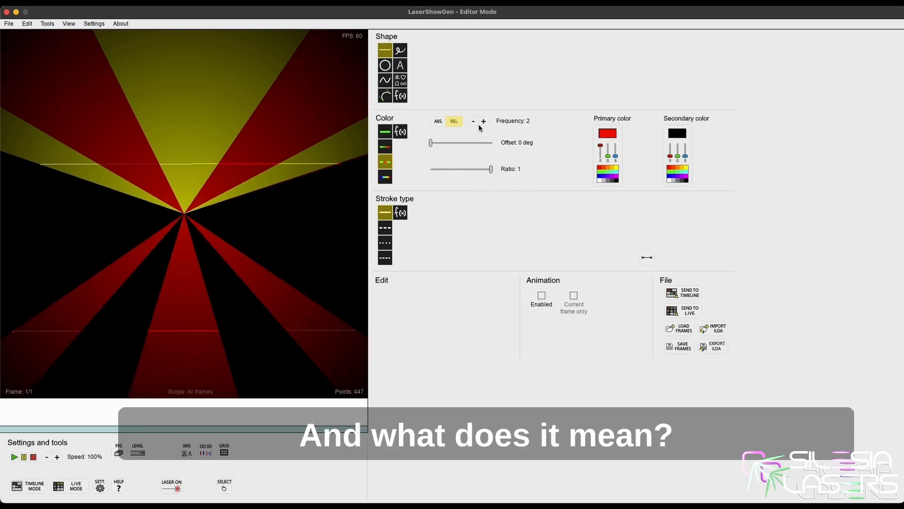
- Set the dashed colour's frequency to 1, then select both dashed lines and delete them
click(473, 121)
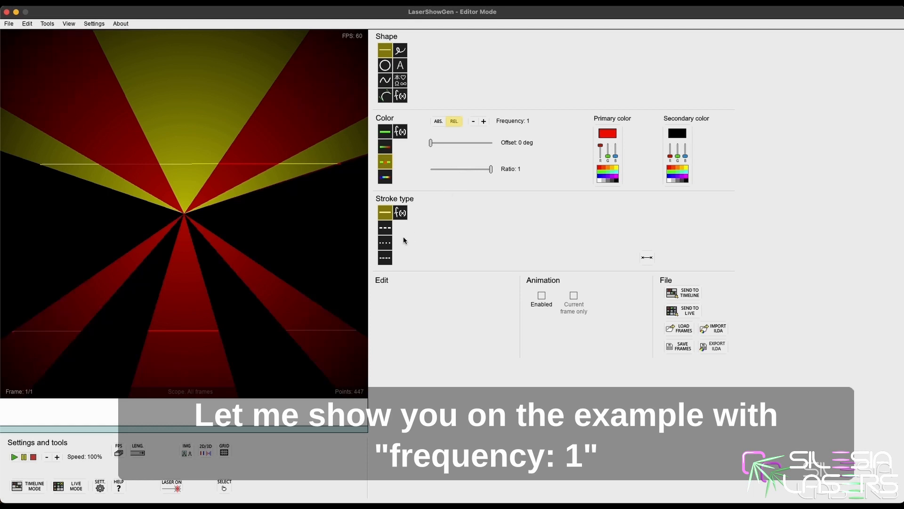
click(286, 263)
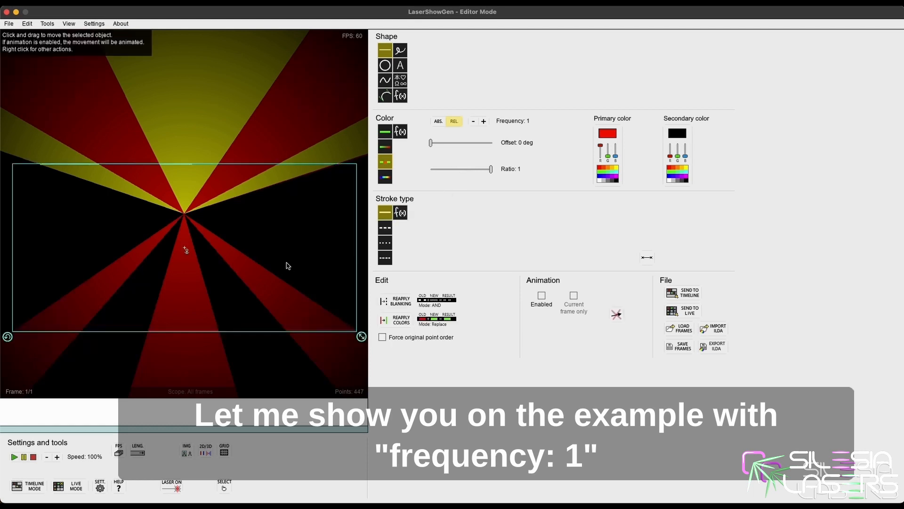
right_click(269, 236)
click(298, 268)
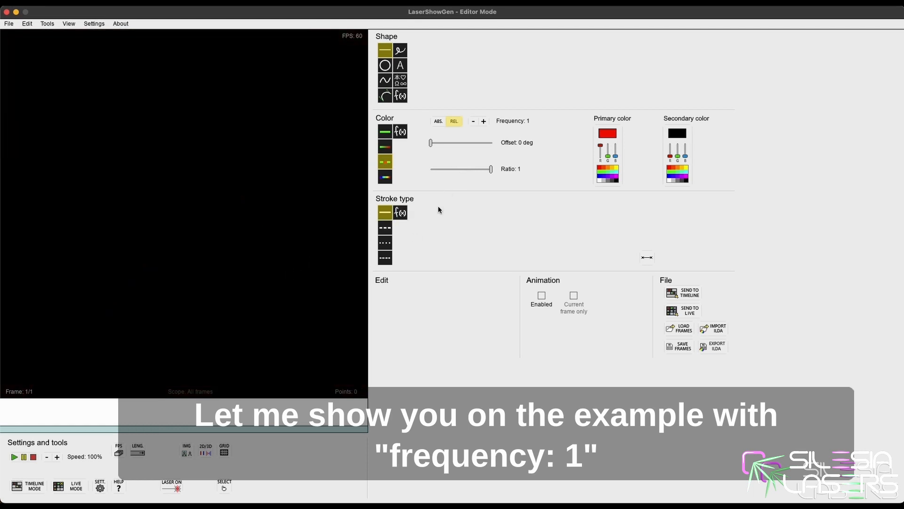
- Draw a wide horizontal line across the upper canvas with the ratio set to 0, then delete that line
drag(484, 170, 395, 172)
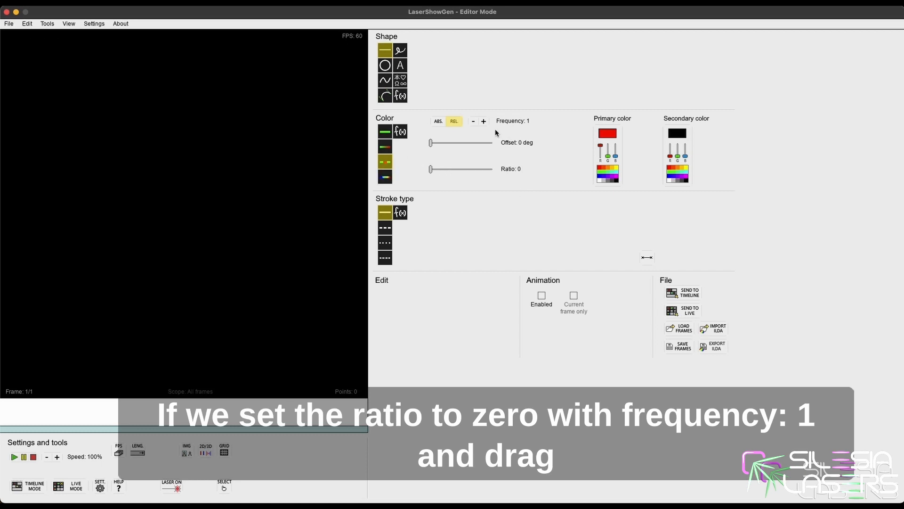
drag(20, 164, 339, 164)
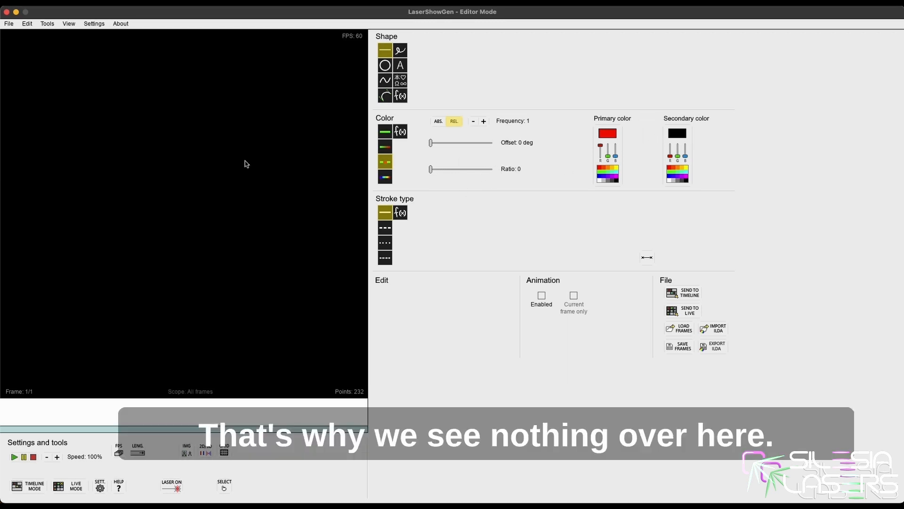
click(167, 218)
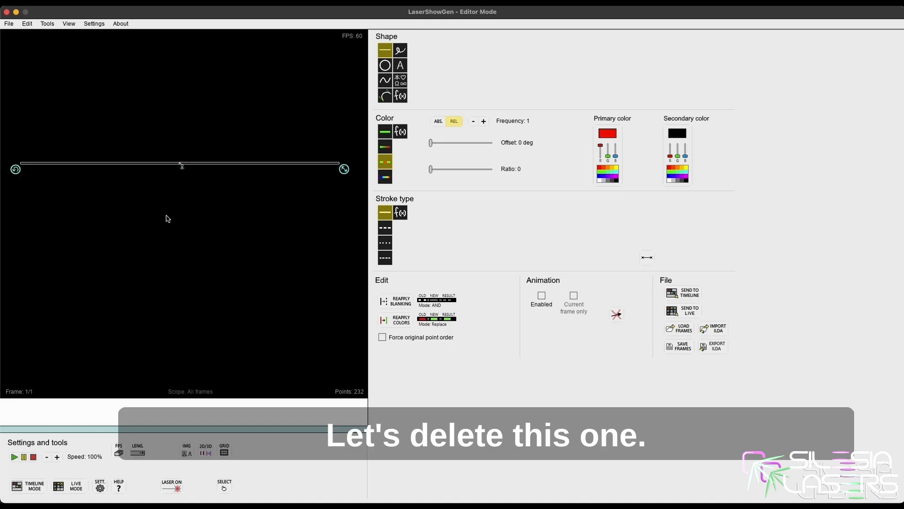
right_click(212, 165)
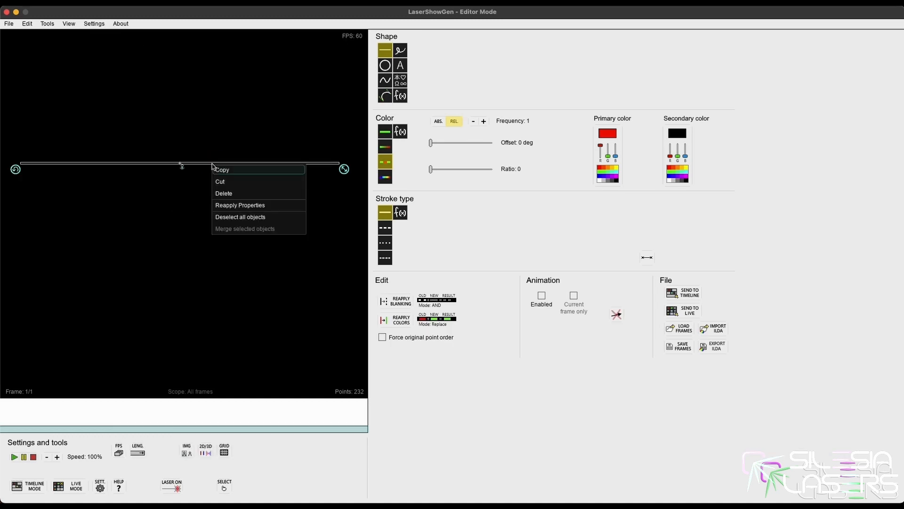
click(227, 193)
- Draw a wide red line across the upper canvas at ratio 1 and a red and yellow one across the lower canvas at ratio 0.75
drag(430, 169, 511, 169)
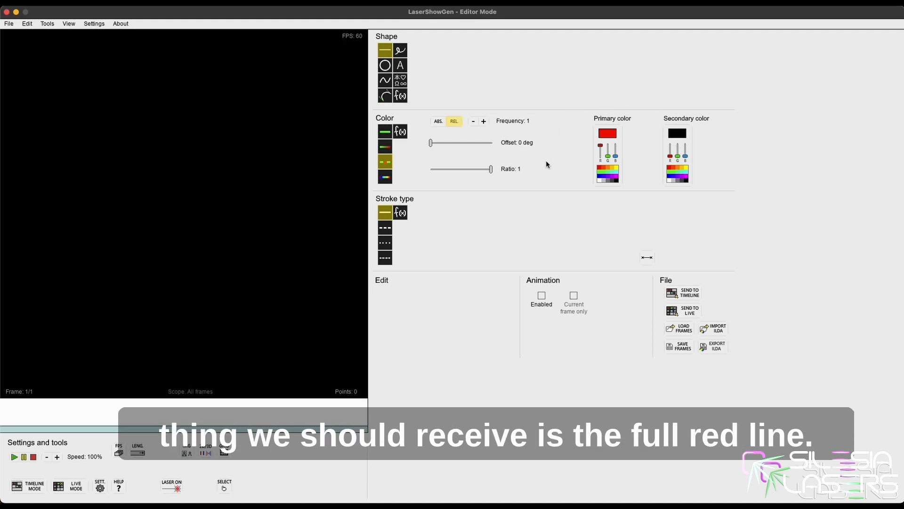
mouse_move(34, 159)
mouse_down()
mouse_move(333, 147)
mouse_move(343, 156)
mouse_up()
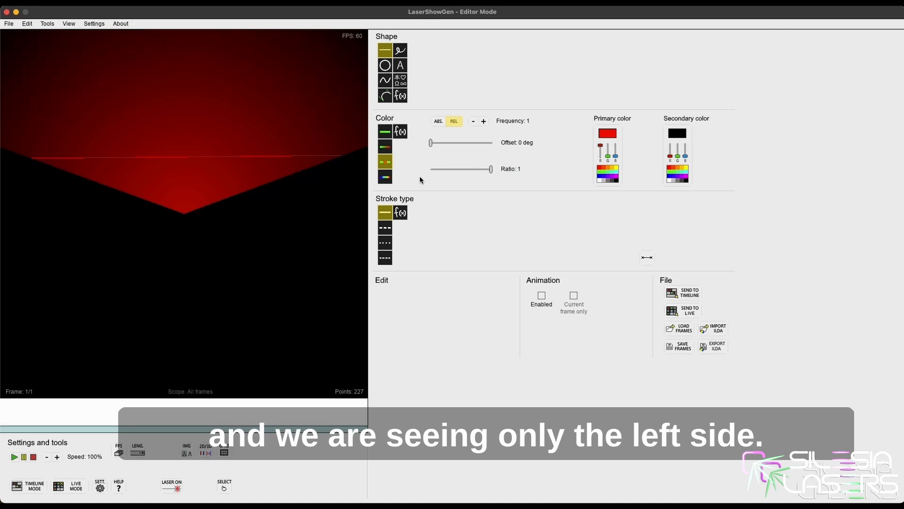
drag(490, 170, 475, 172)
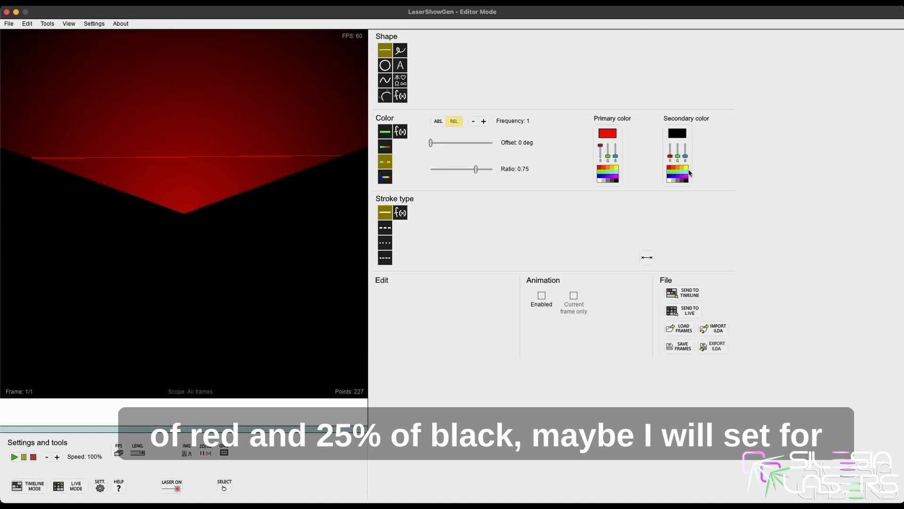
click(686, 168)
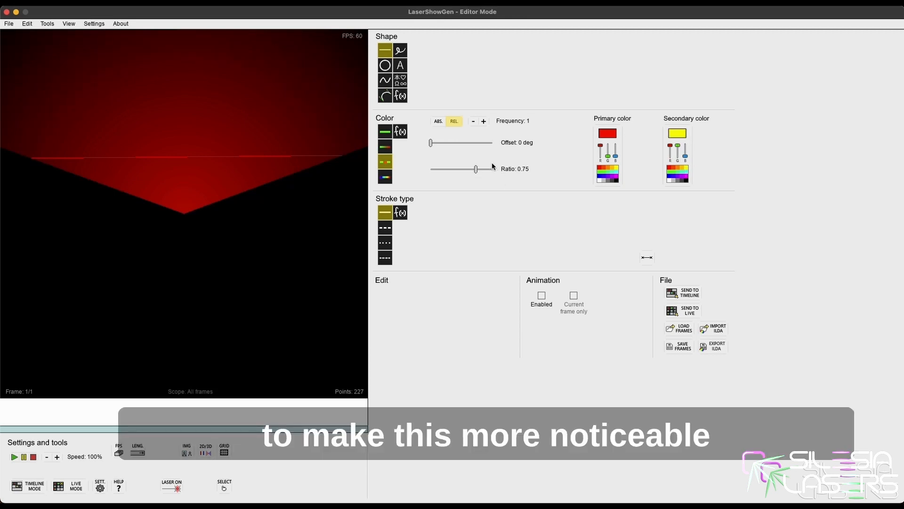
drag(27, 313, 339, 312)
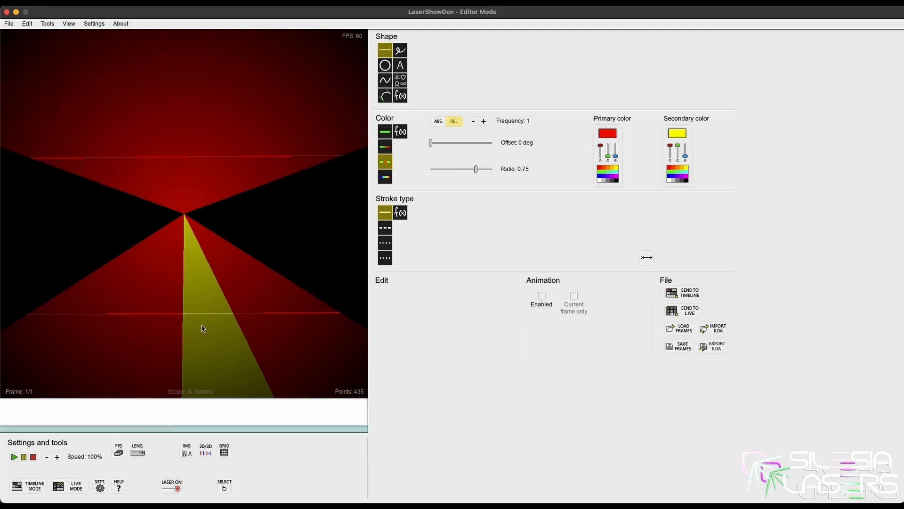
- Select the red line and the red and yellow line and delete both
click(267, 278)
right_click(236, 244)
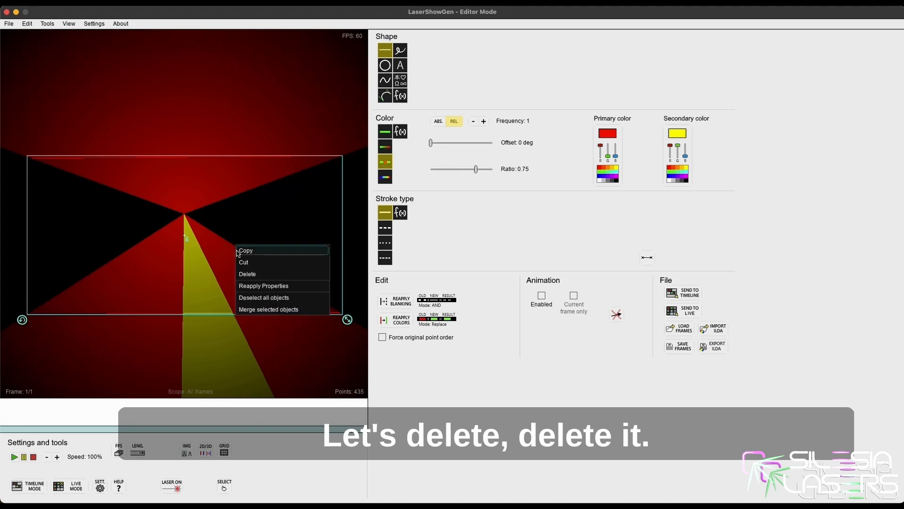
click(253, 274)
- In rainbow colour mode, draw a wide horizontal line across the upper canvas at frequency 1 and another across the lower canvas at frequency 5
click(386, 177)
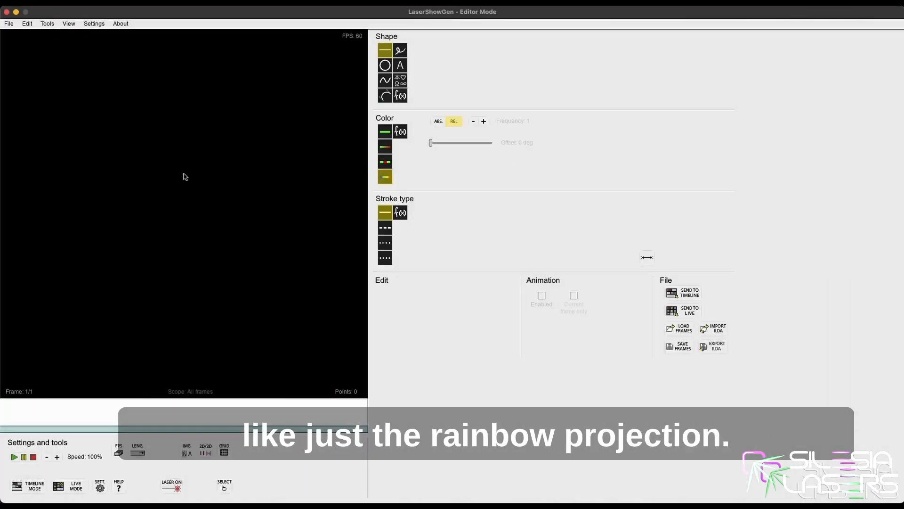
drag(14, 145, 358, 142)
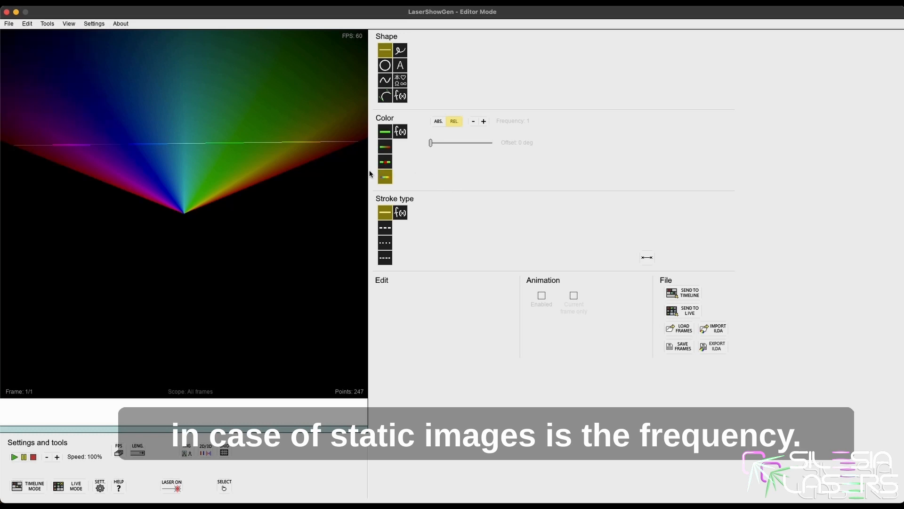
click(484, 122)
click(484, 122)
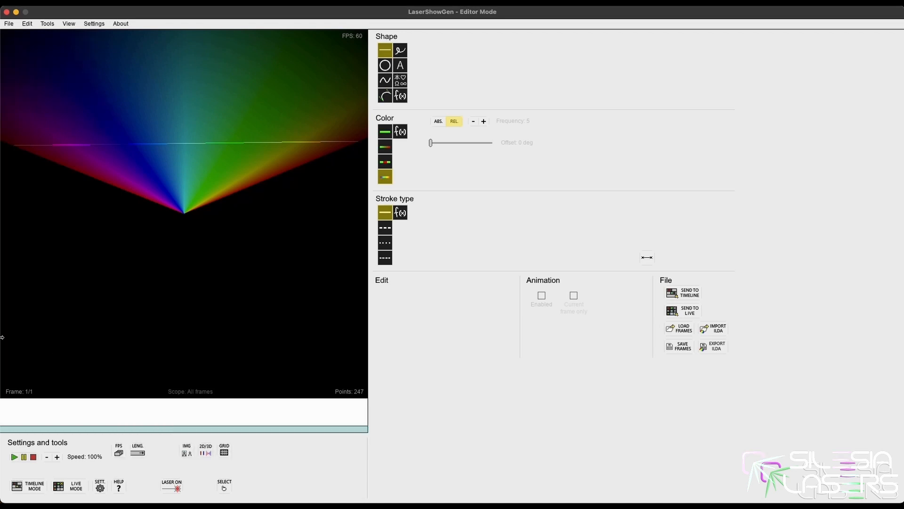
mouse_move(10, 327)
mouse_down()
mouse_move(317, 319)
mouse_move(358, 325)
mouse_move(351, 328)
mouse_up()
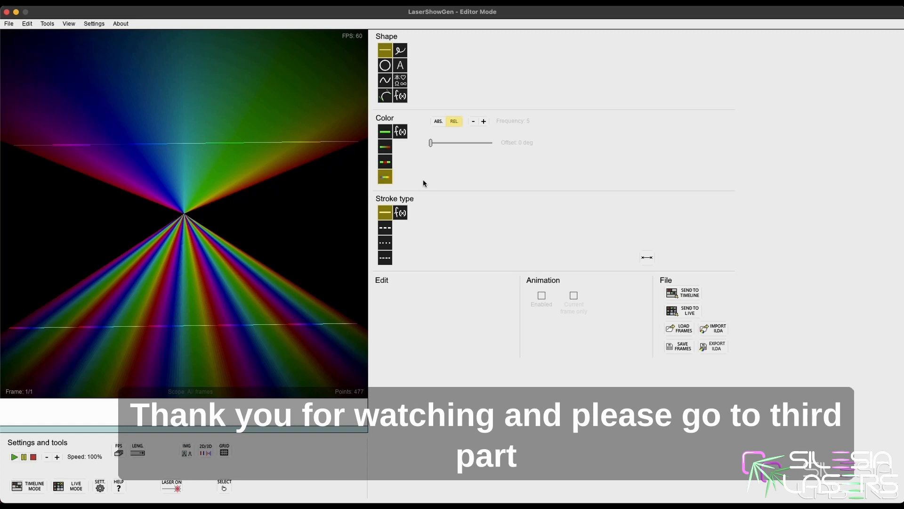
- Select both rainbow lines and delete them to clear the canvas
click(210, 182)
right_click(226, 227)
click(249, 254)
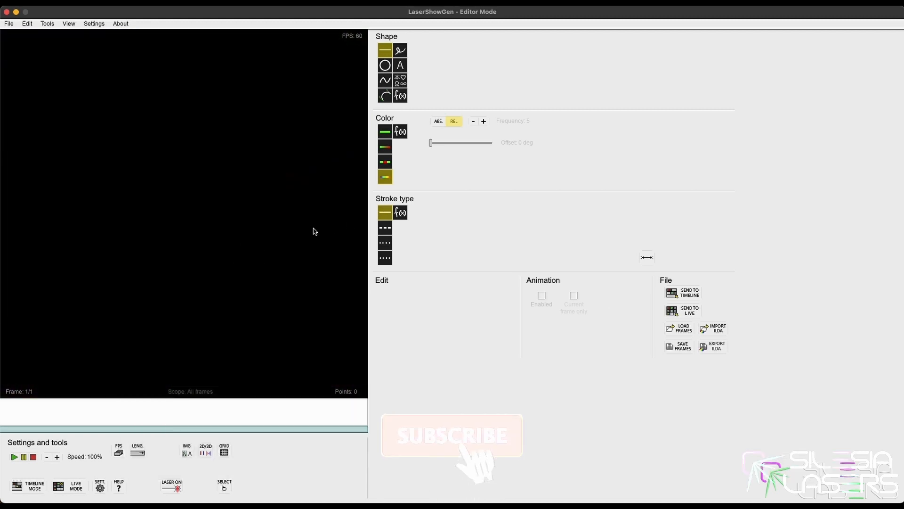